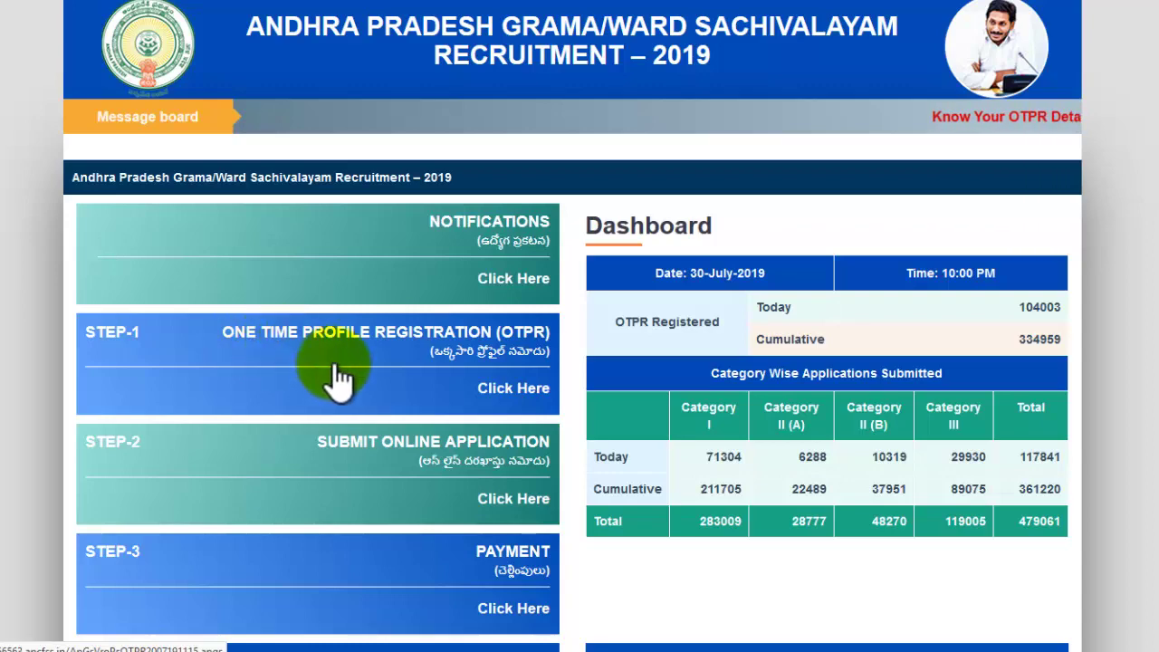
Step: Open the Edit OTPR Details service from Candidate Services
{"action": "scroll", "coordinate": [1154, 425], "scroll_direction": "down", "scroll_amount": 3}
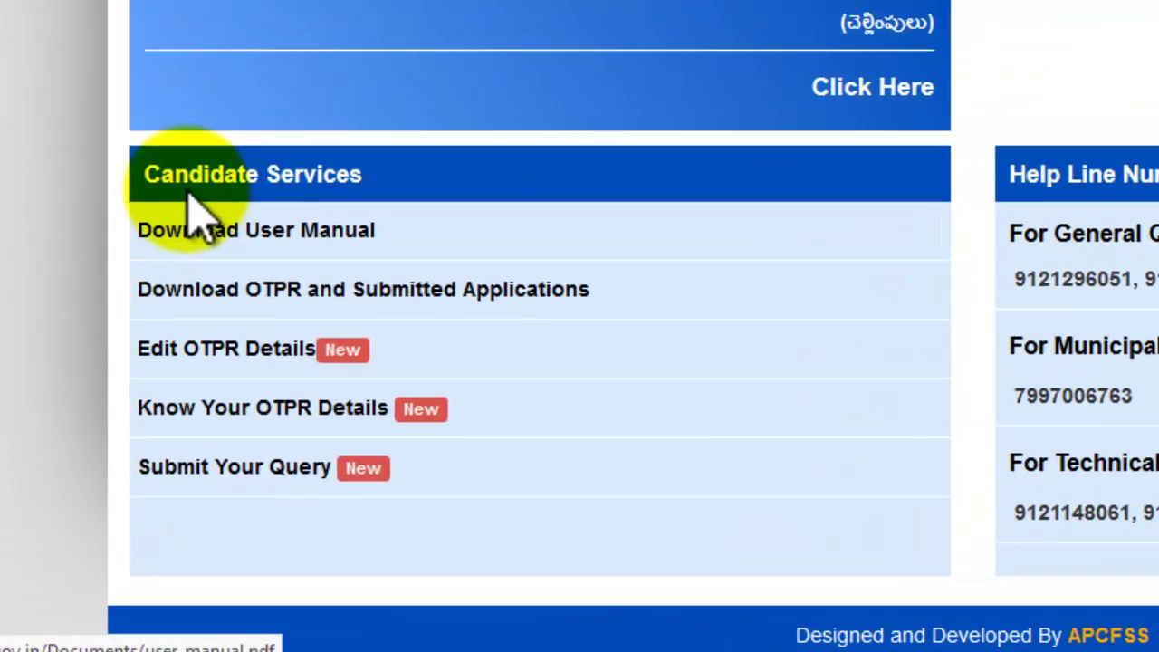
{"action": "left_click", "coordinate": [227, 367]}
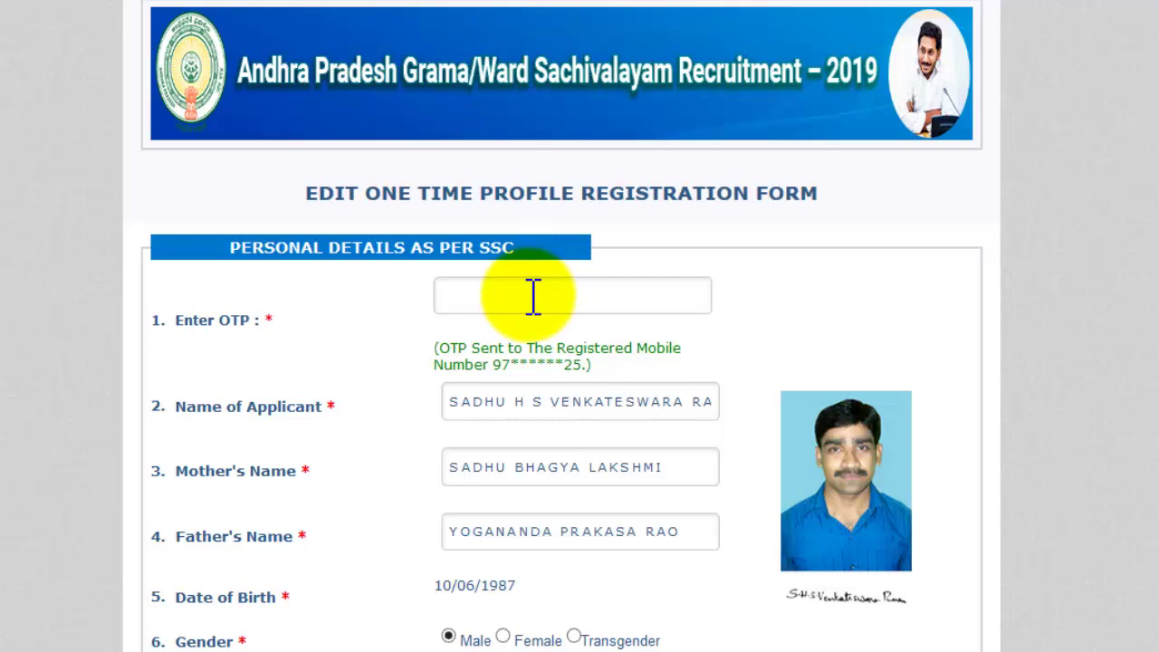
Step: Remove the extra space between the applicant's initials and in the mother's and father's names
{"action": "scroll", "coordinate": [629, 299], "scroll_direction": "down", "scroll_amount": 4}
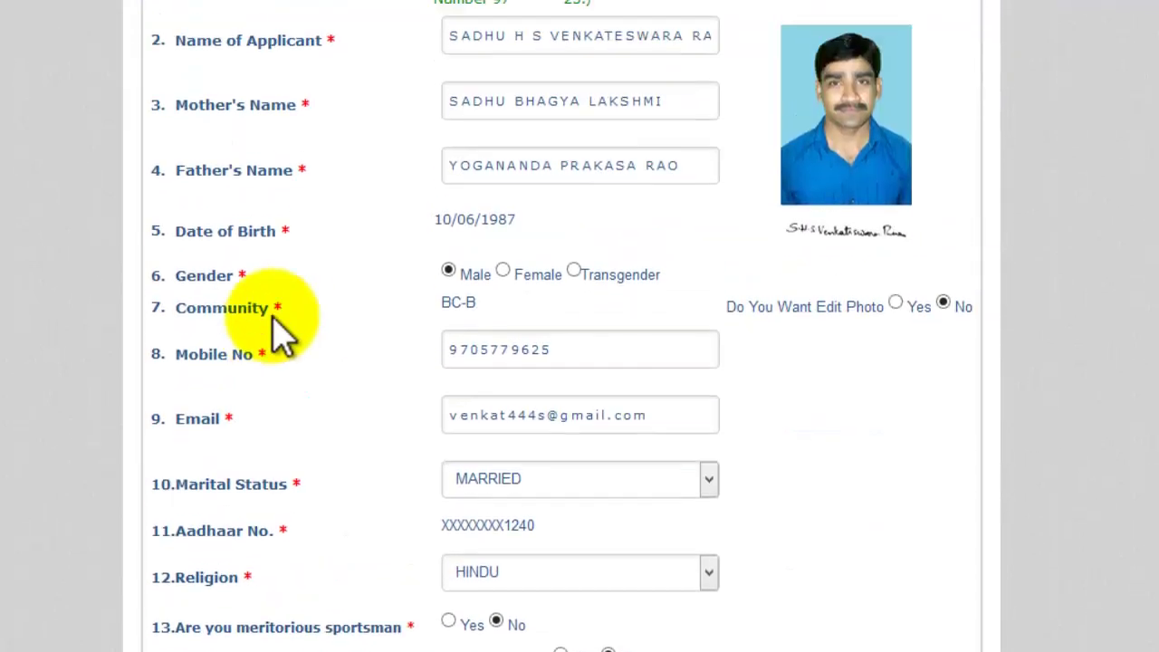
{"action": "scroll", "coordinate": [281, 335], "scroll_direction": "up", "scroll_amount": 1}
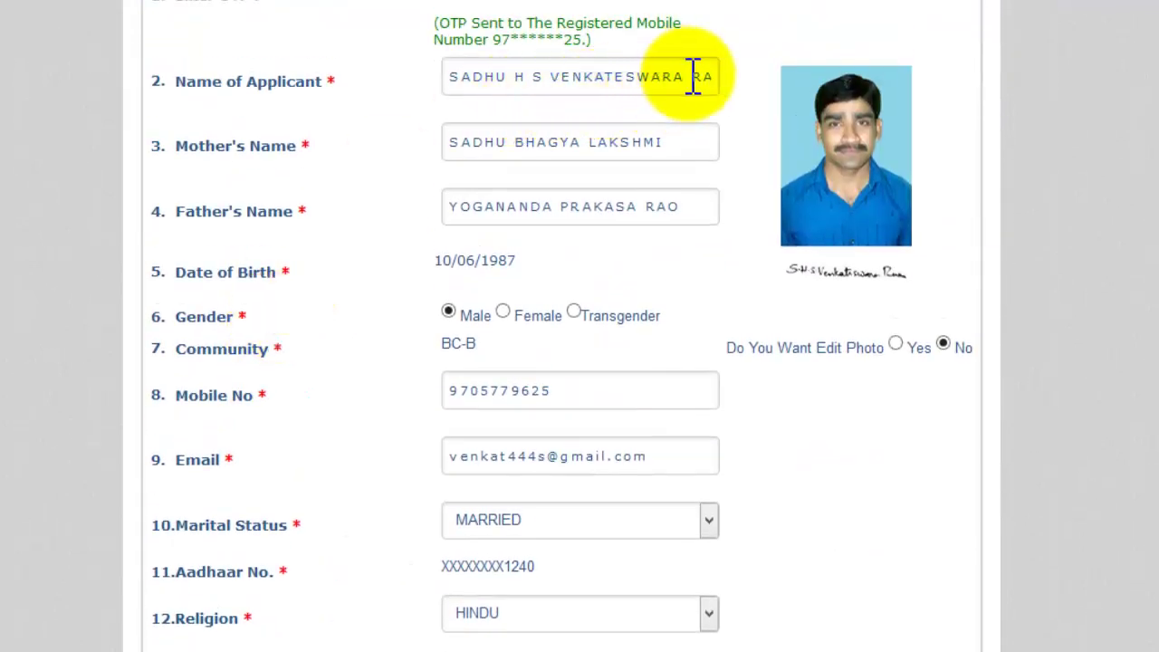
{"action": "left_click", "coordinate": [534, 76]}
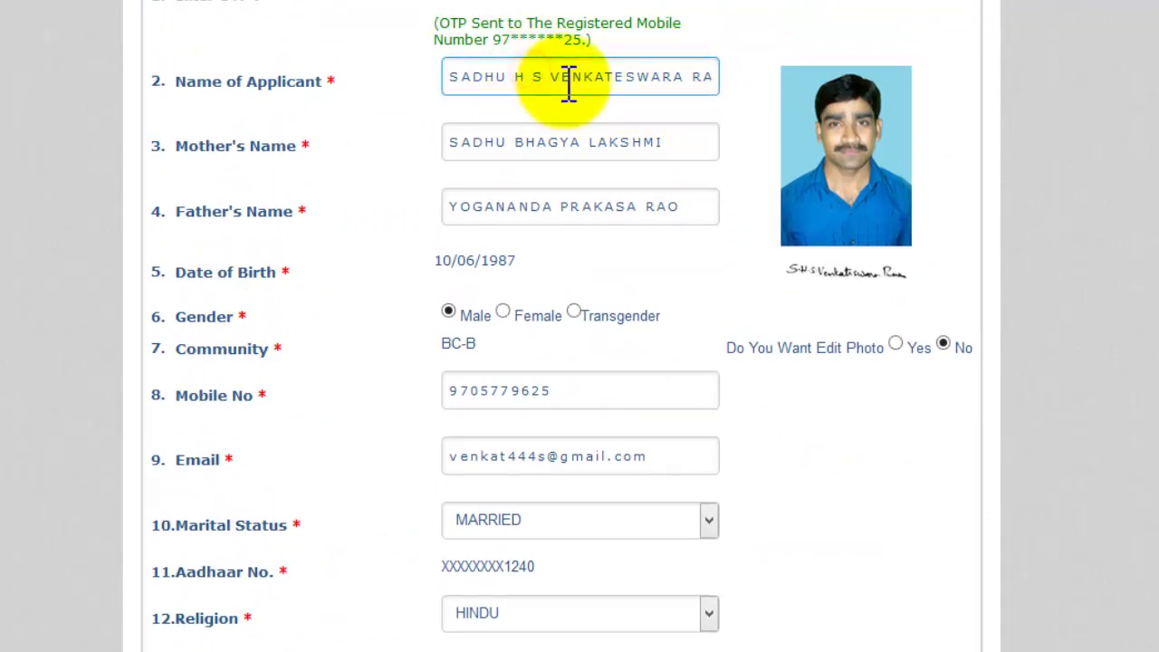
{"action": "left_click", "coordinate": [594, 140]}
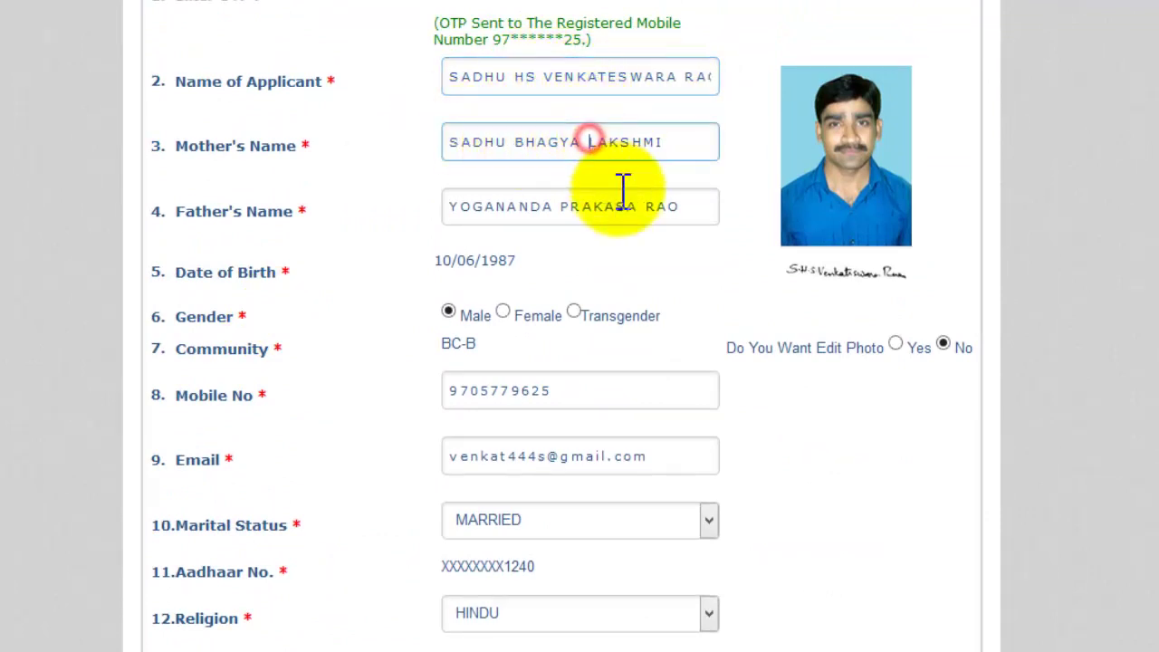
{"action": "key", "text": "BackSpace"}
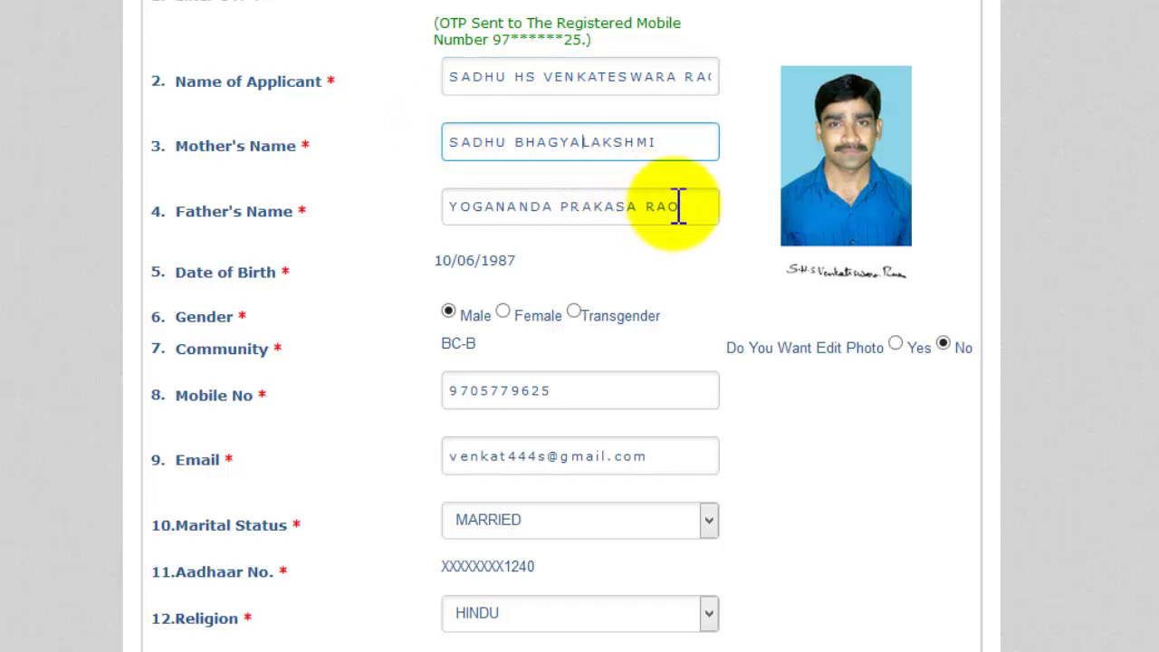
{"action": "left_click", "coordinate": [645, 203]}
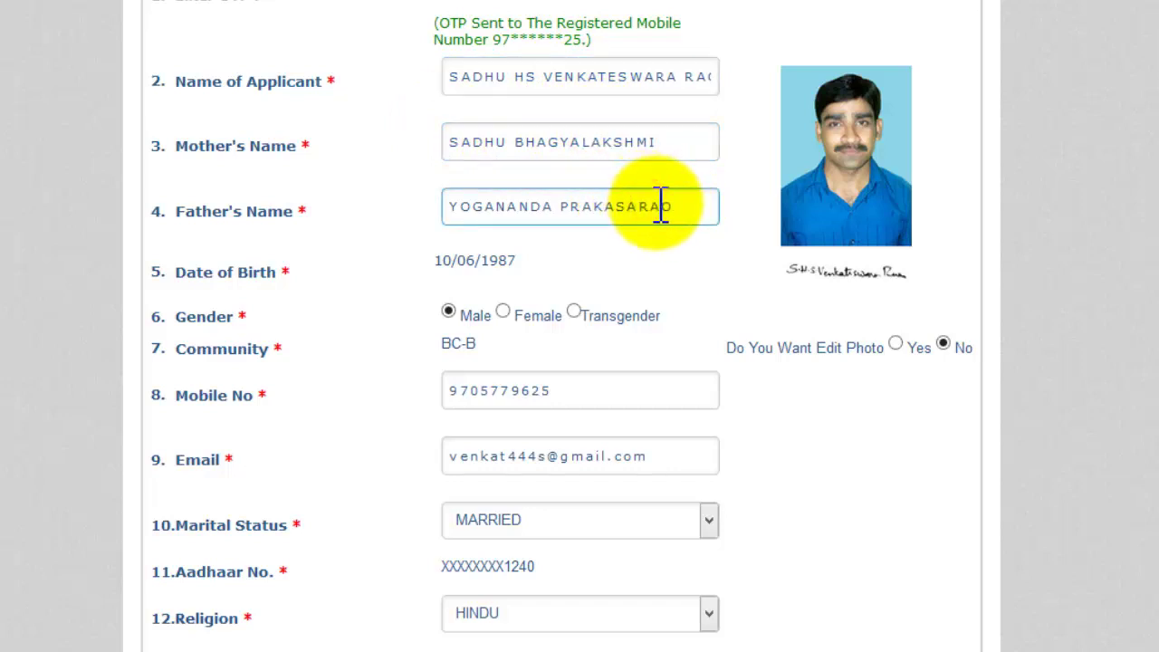
Step: Try switching the gender to Female and set it back to Male
{"action": "triple_click", "coordinate": [457, 261]}
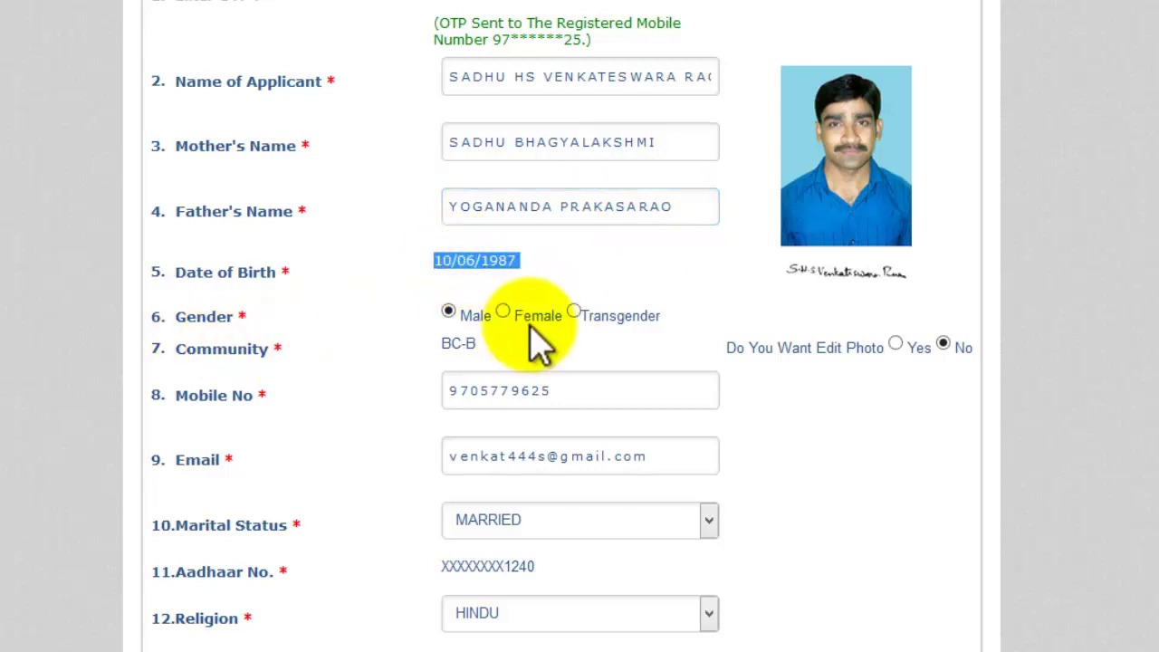
{"action": "left_click", "coordinate": [502, 311]}
{"action": "left_click", "coordinate": [448, 311]}
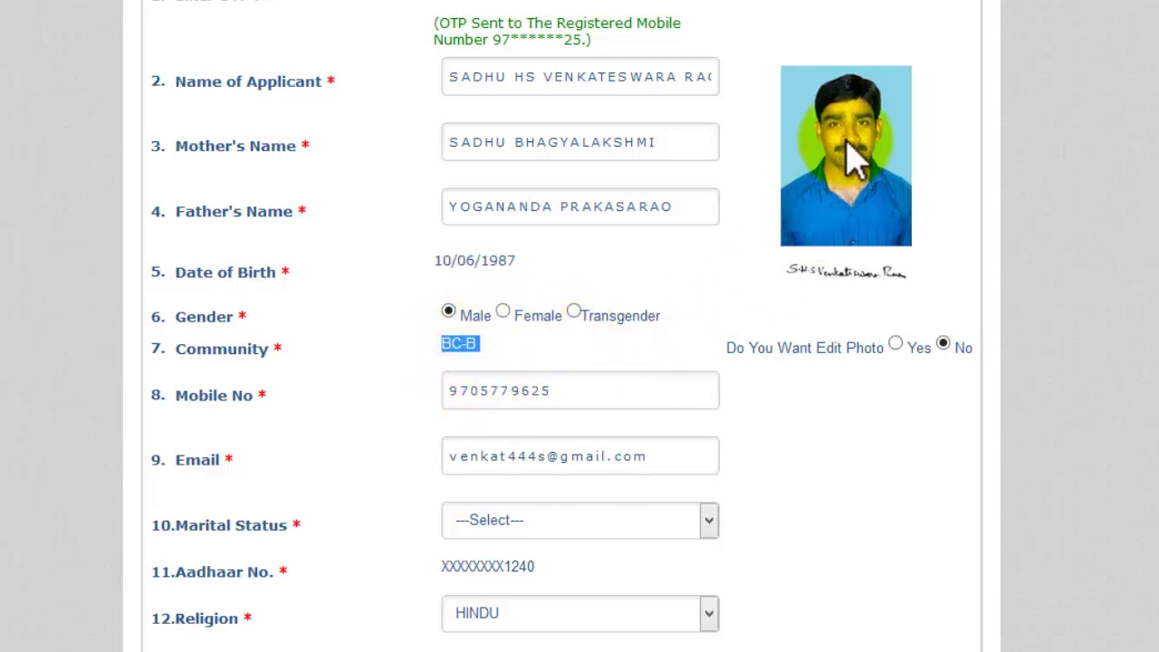
Step: Enable photo editing to view the image file chooser, cancel it and set Do You Want Edit Photo back to No
{"action": "left_click", "coordinate": [897, 346]}
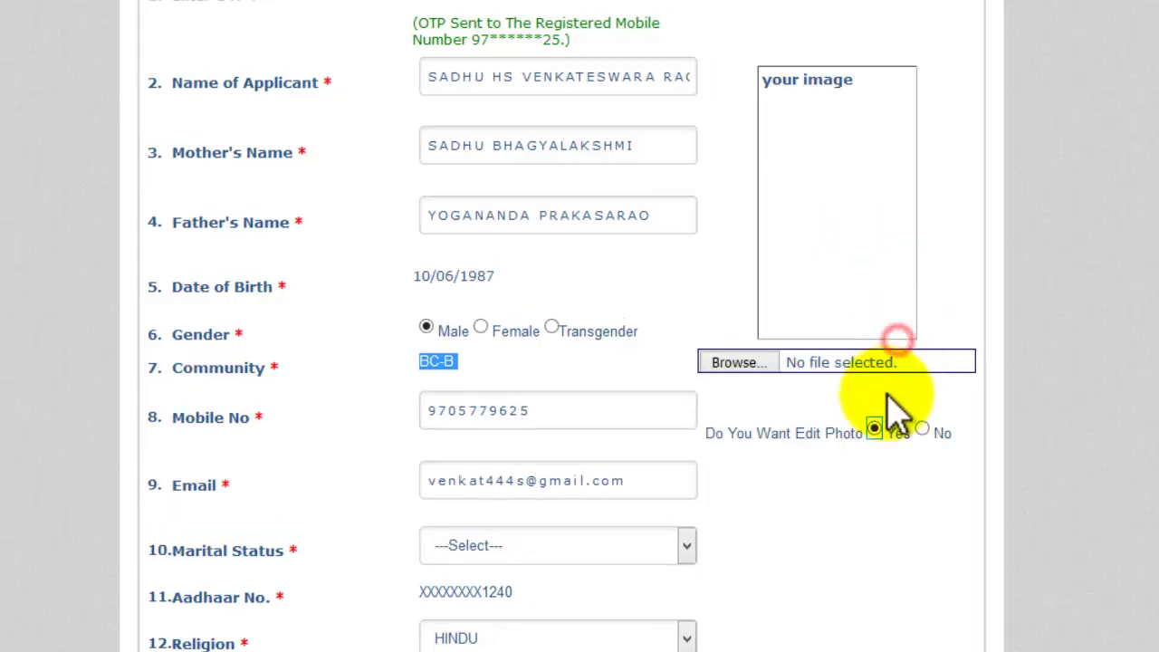
{"action": "left_click", "coordinate": [756, 362]}
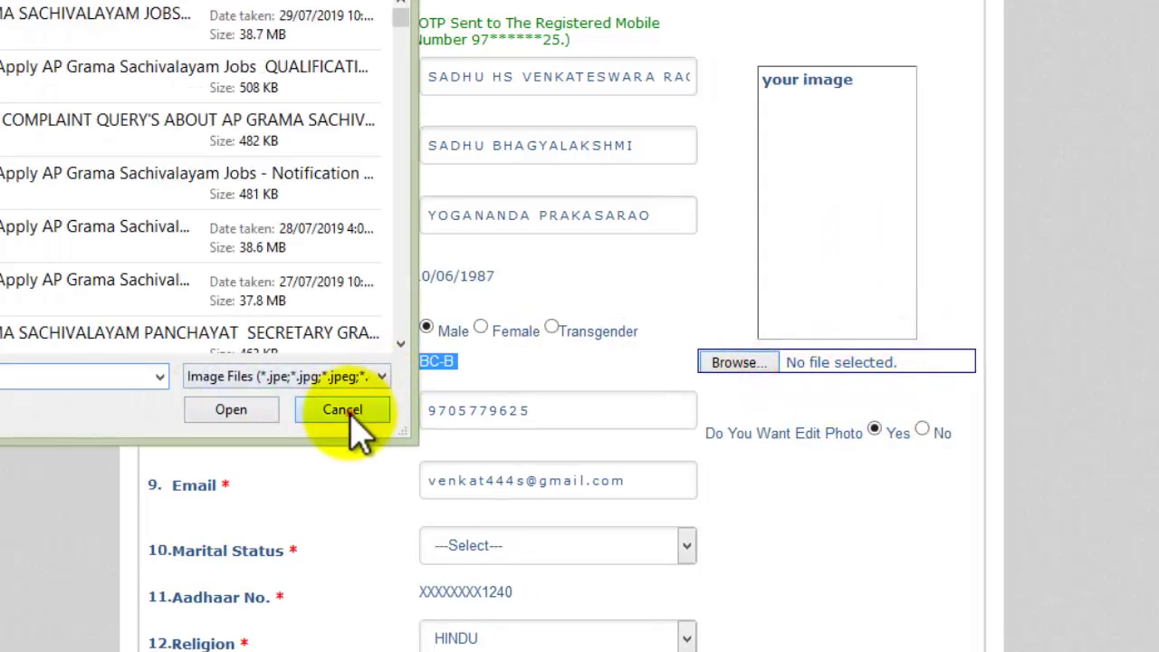
{"action": "left_click", "coordinate": [344, 409]}
{"action": "left_click", "coordinate": [921, 429]}
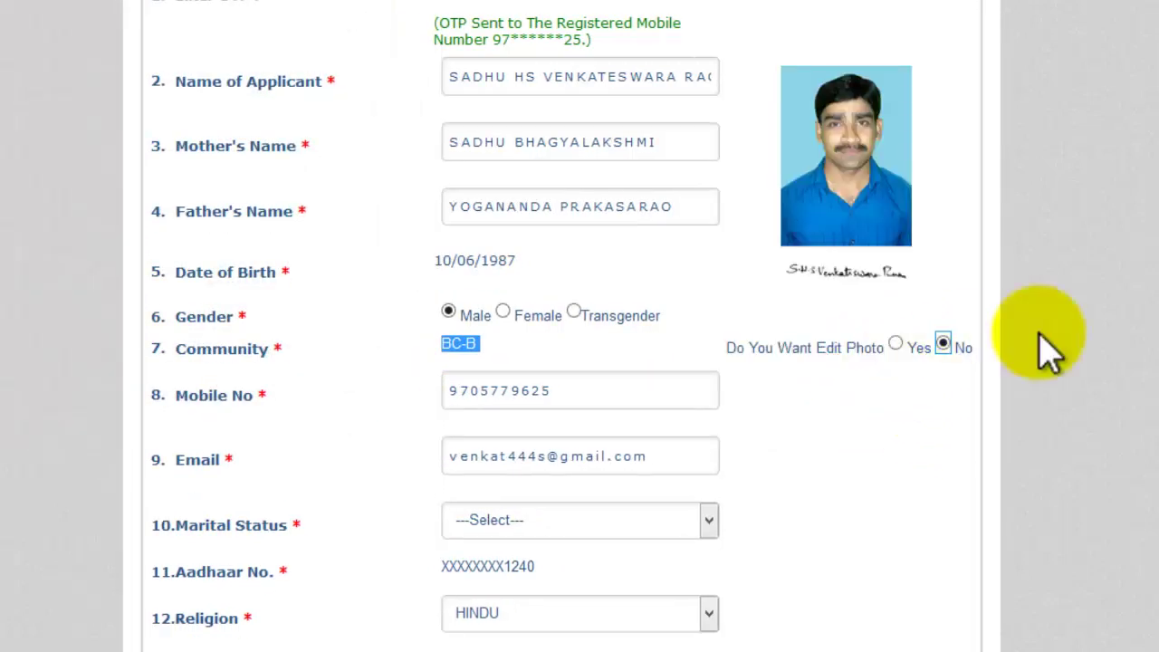
Step: Review the mobile number, email, marital status options, Aadhaar number and religion fields without changing them
{"action": "double_click", "coordinate": [589, 386]}
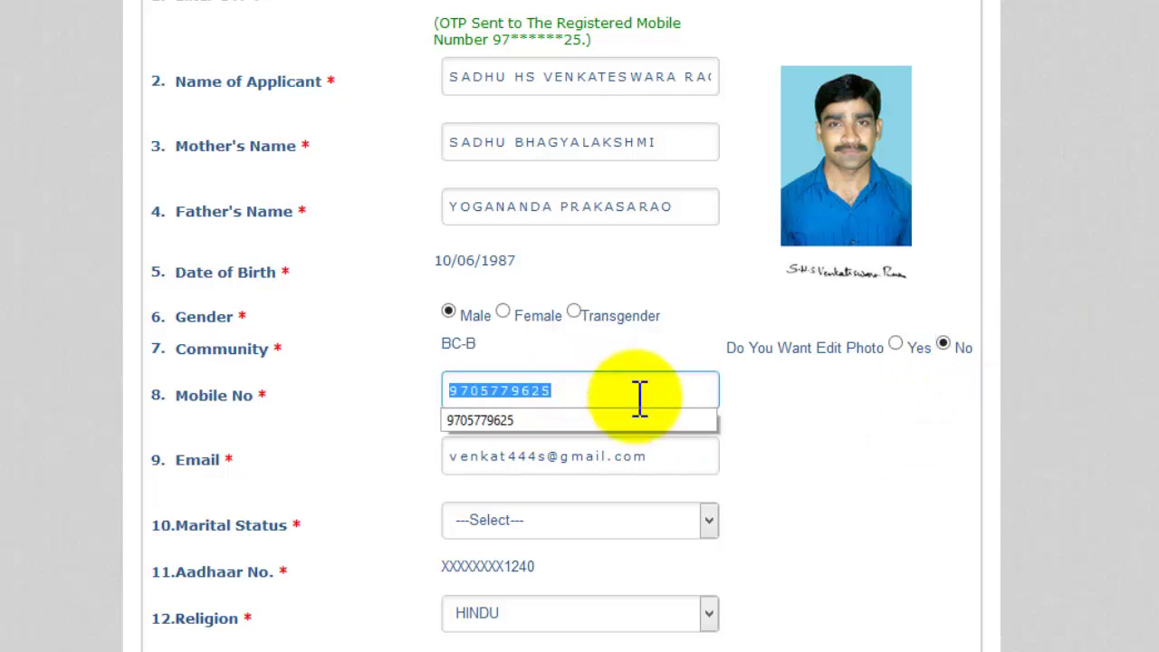
{"action": "left_click", "coordinate": [846, 397]}
{"action": "scroll", "coordinate": [535, 474], "scroll_direction": "down", "scroll_amount": 3}
{"action": "left_click", "coordinate": [673, 333]}
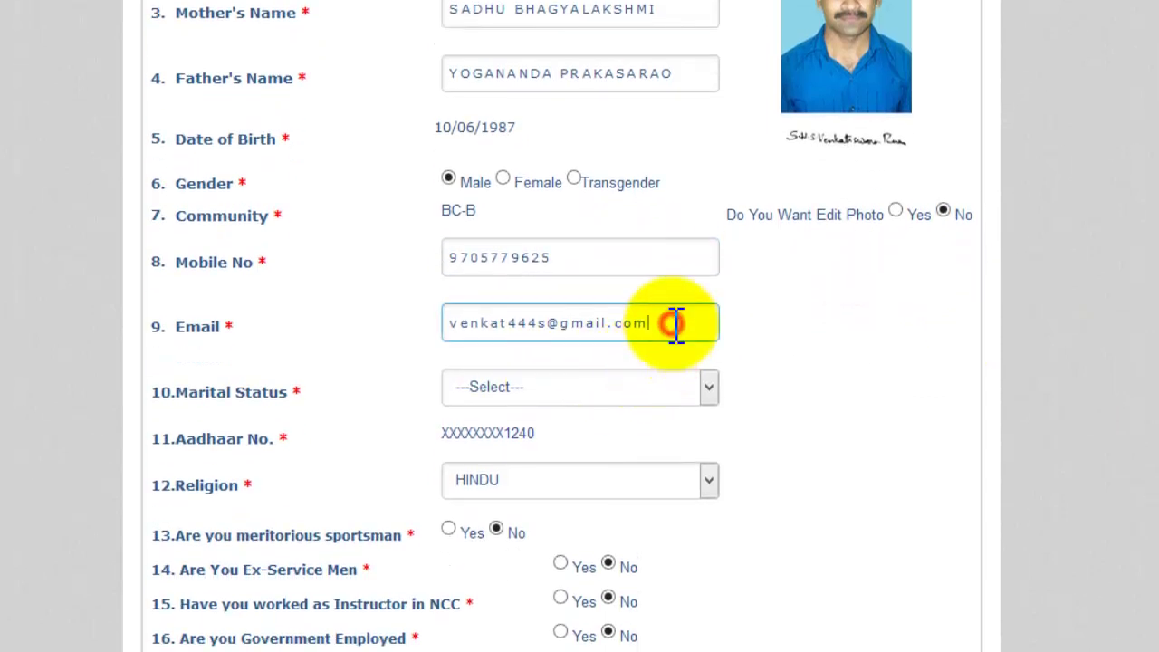
{"action": "left_click", "coordinate": [565, 393]}
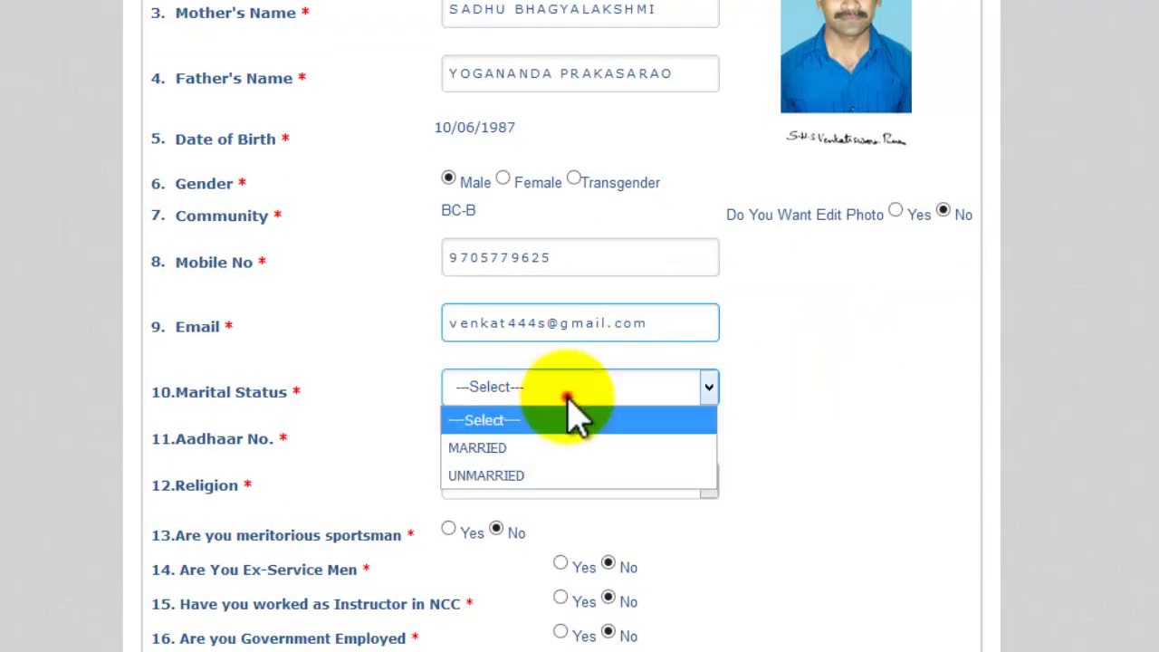
{"action": "left_click", "coordinate": [576, 419]}
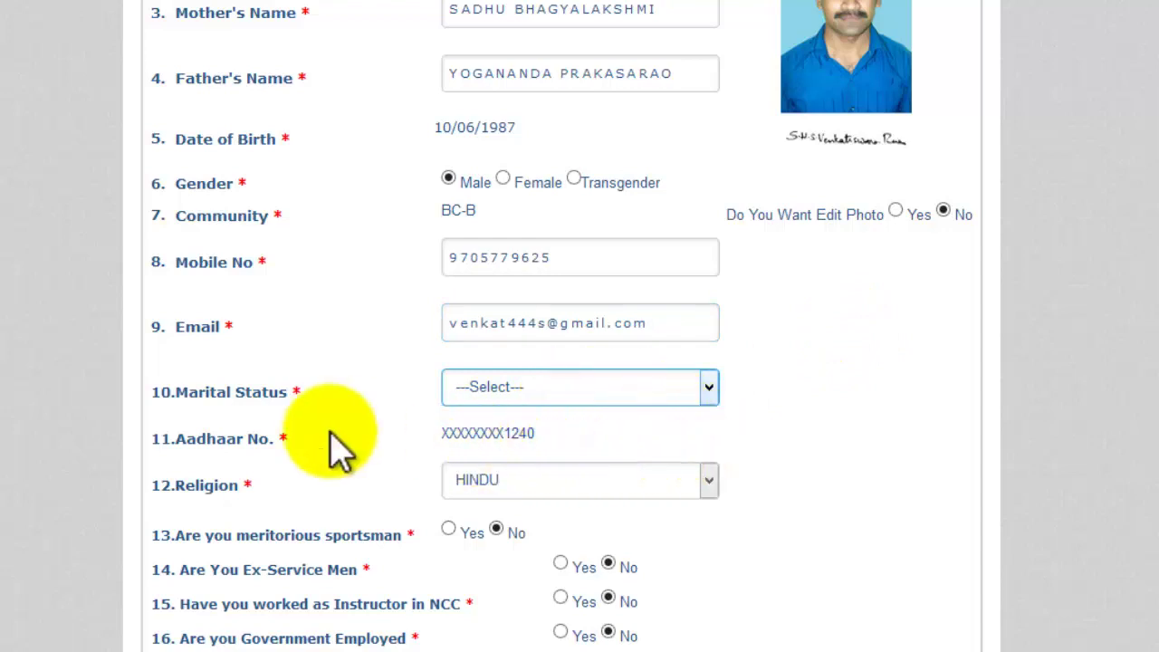
{"action": "double_click", "coordinate": [459, 434]}
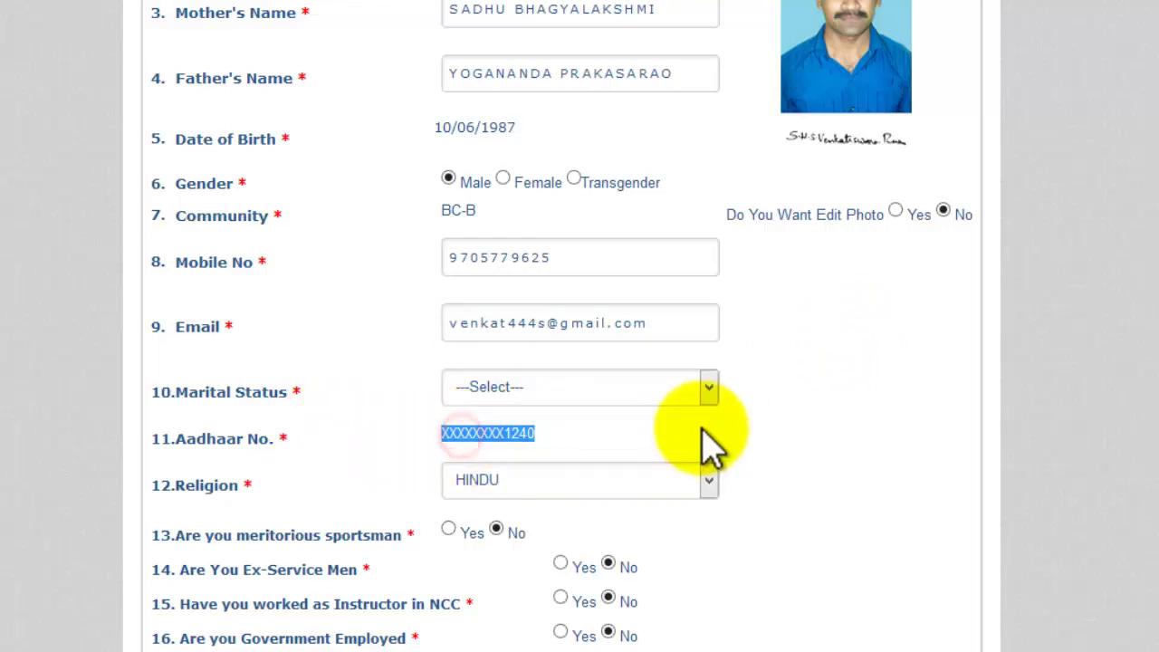
{"action": "left_click", "coordinate": [554, 482]}
{"action": "left_click", "coordinate": [556, 482]}
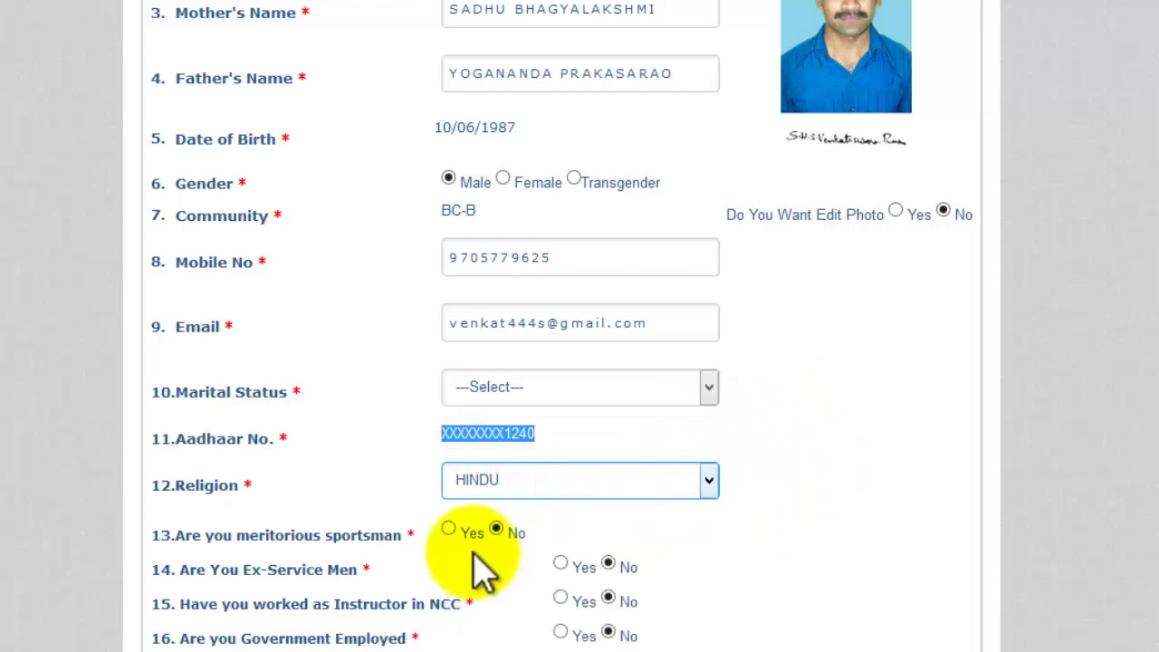
Step: Answer Yes to the meritorious sportsman question
{"action": "left_click_drag", "start_coordinate": [316, 535], "coordinate": [363, 536]}
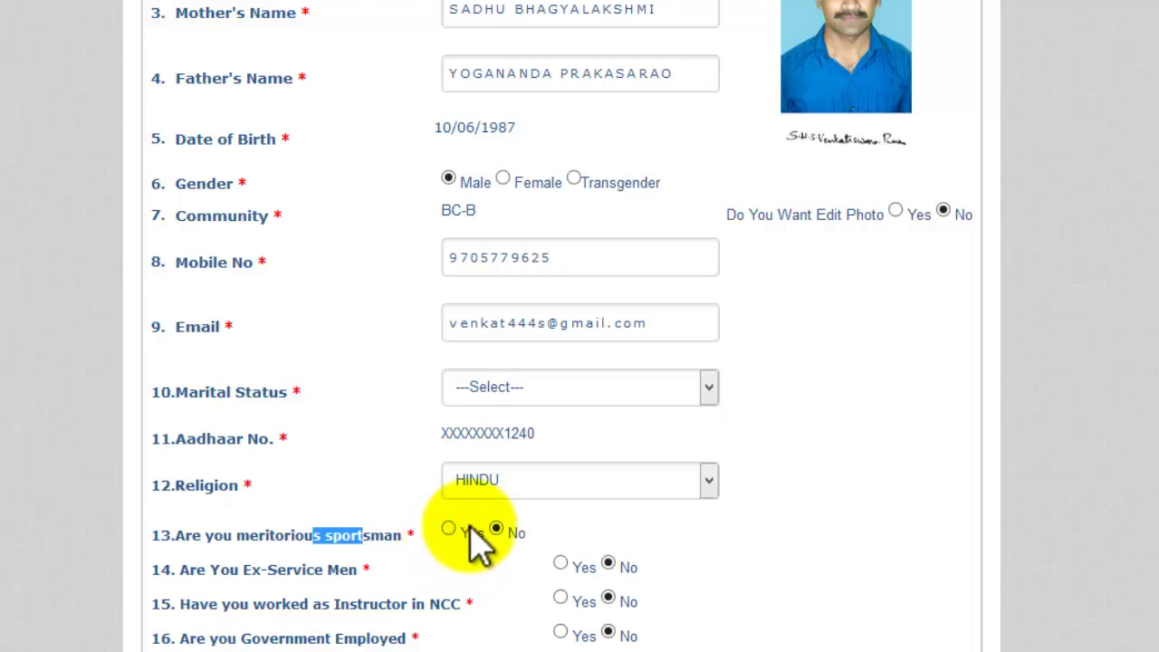
{"action": "left_click", "coordinate": [448, 530]}
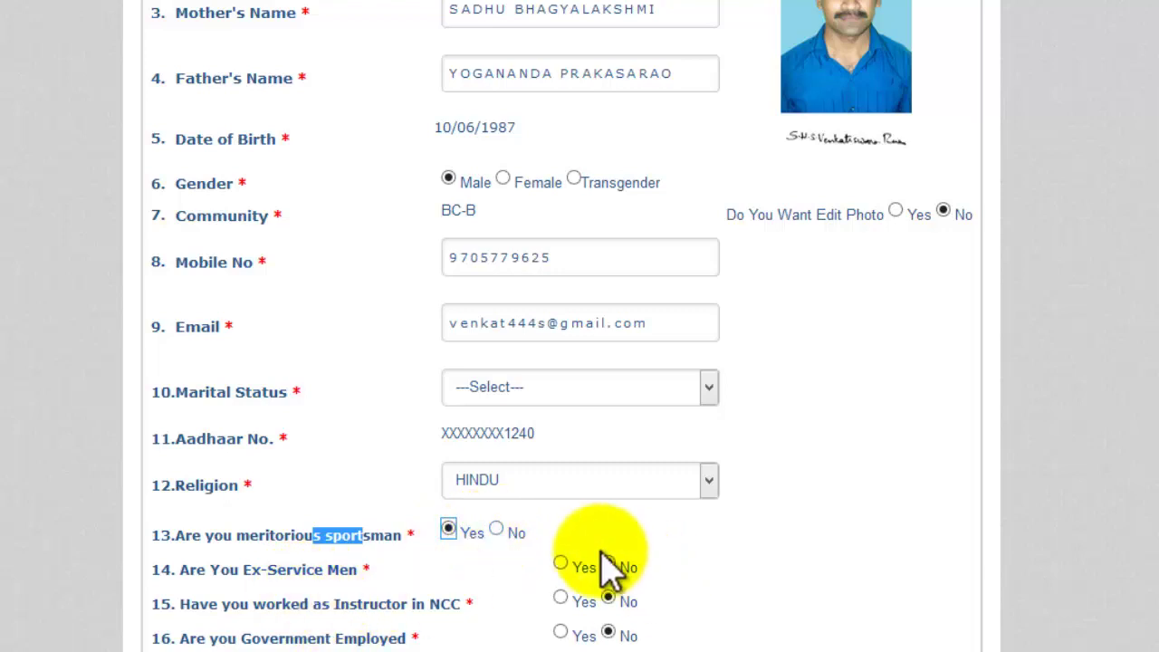
Step: Try answering Yes to the Ex-Service Men question to view its extra fields and return it to No
{"action": "left_click", "coordinate": [560, 563]}
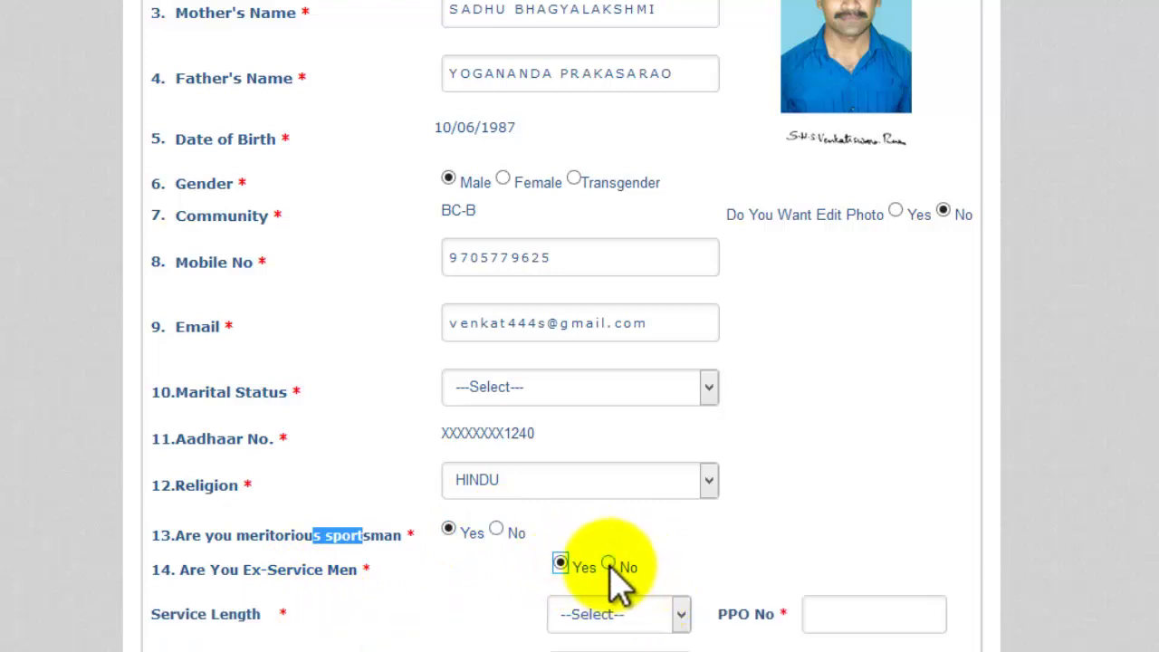
{"action": "scroll", "coordinate": [621, 579], "scroll_direction": "down", "scroll_amount": 2}
{"action": "left_click", "coordinate": [627, 506]}
{"action": "scroll", "coordinate": [627, 506], "scroll_direction": "down", "scroll_amount": 2}
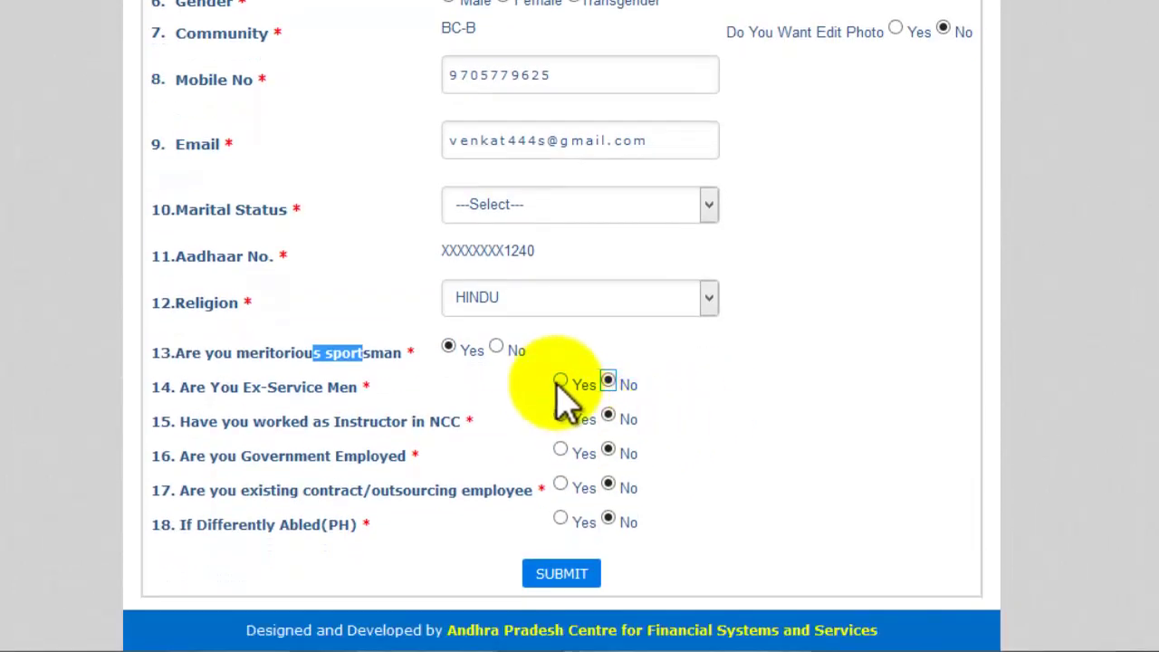
{"action": "left_click", "coordinate": [560, 381]}
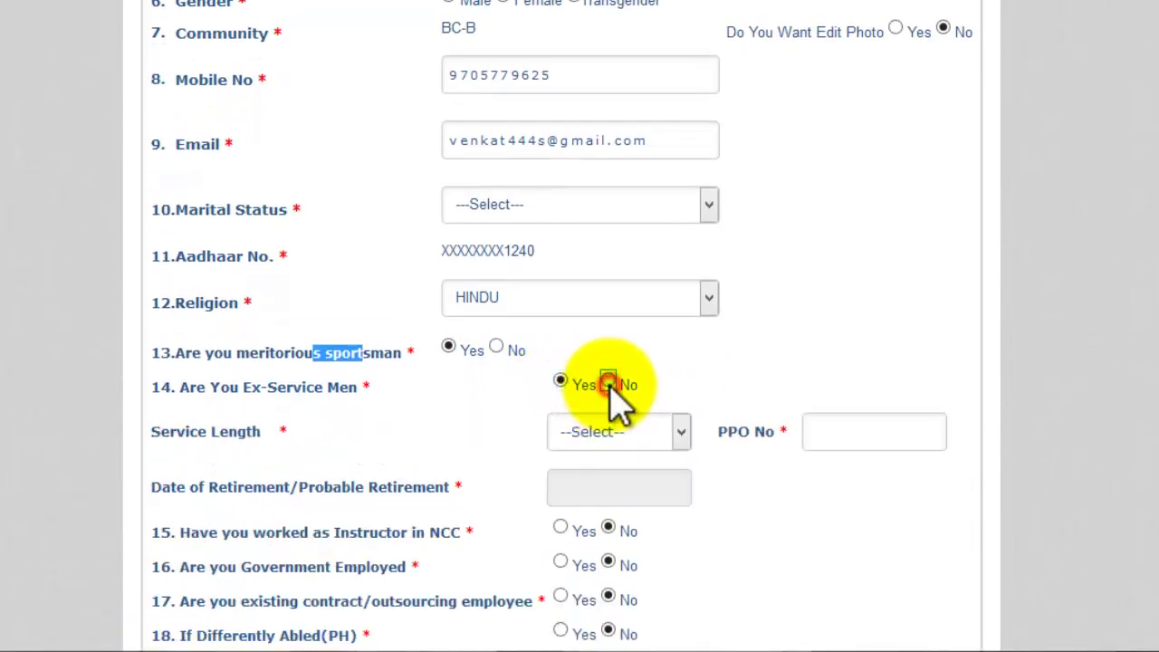
{"action": "left_click", "coordinate": [607, 382]}
Step: Try Yes for the NCC instructor and Government Employed questions to view their extra fields, returning both to No
{"action": "left_click", "coordinate": [561, 414]}
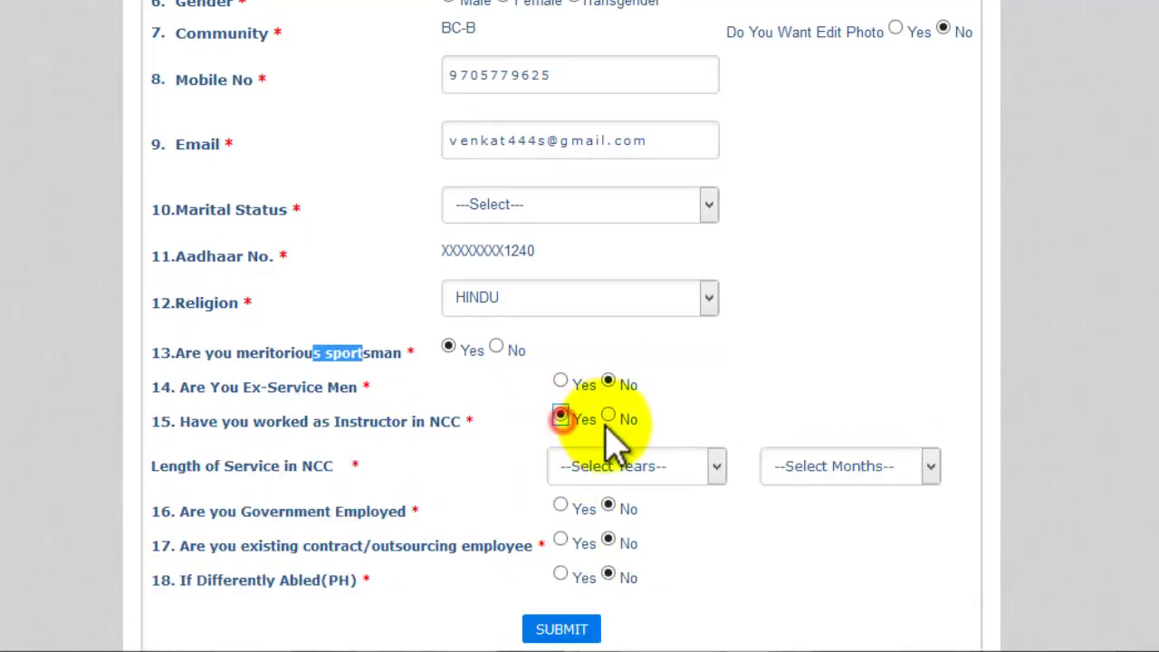
{"action": "left_click", "coordinate": [607, 417]}
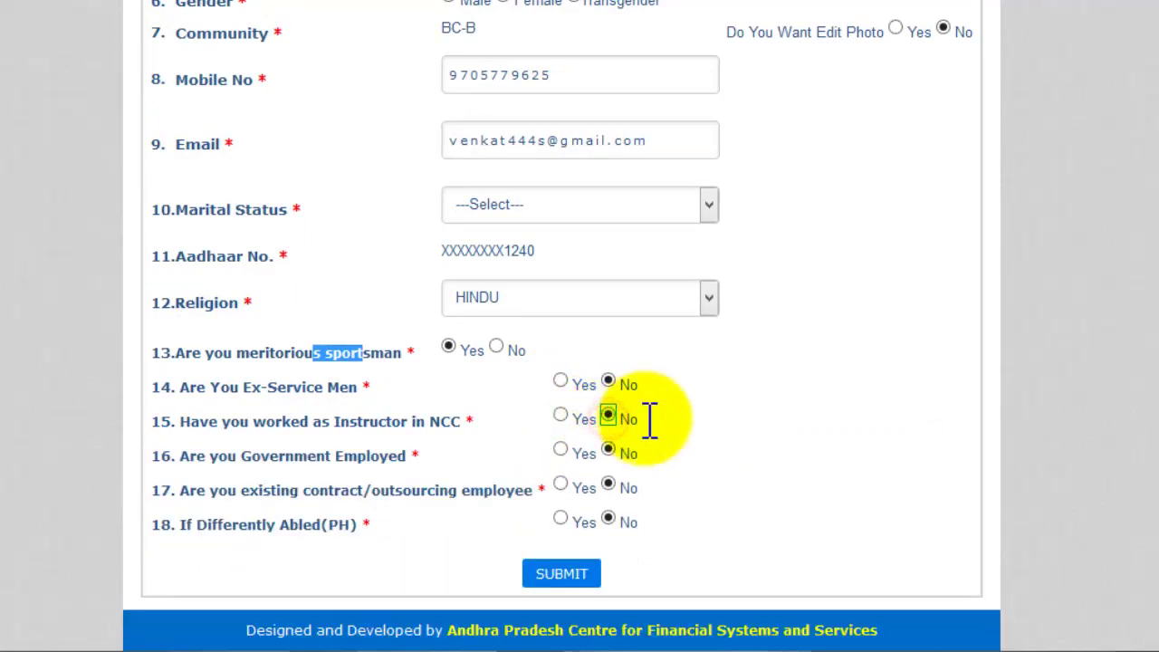
{"action": "left_click", "coordinate": [560, 450]}
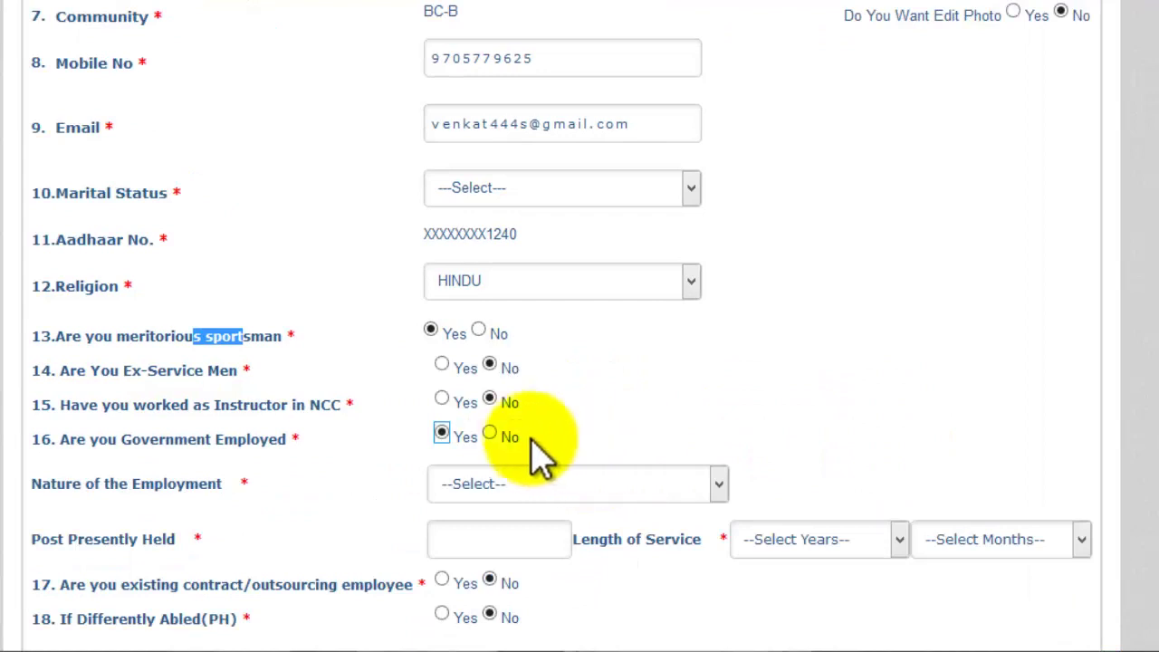
{"action": "key", "text": "Right"}
{"action": "left_click", "coordinate": [561, 416]}
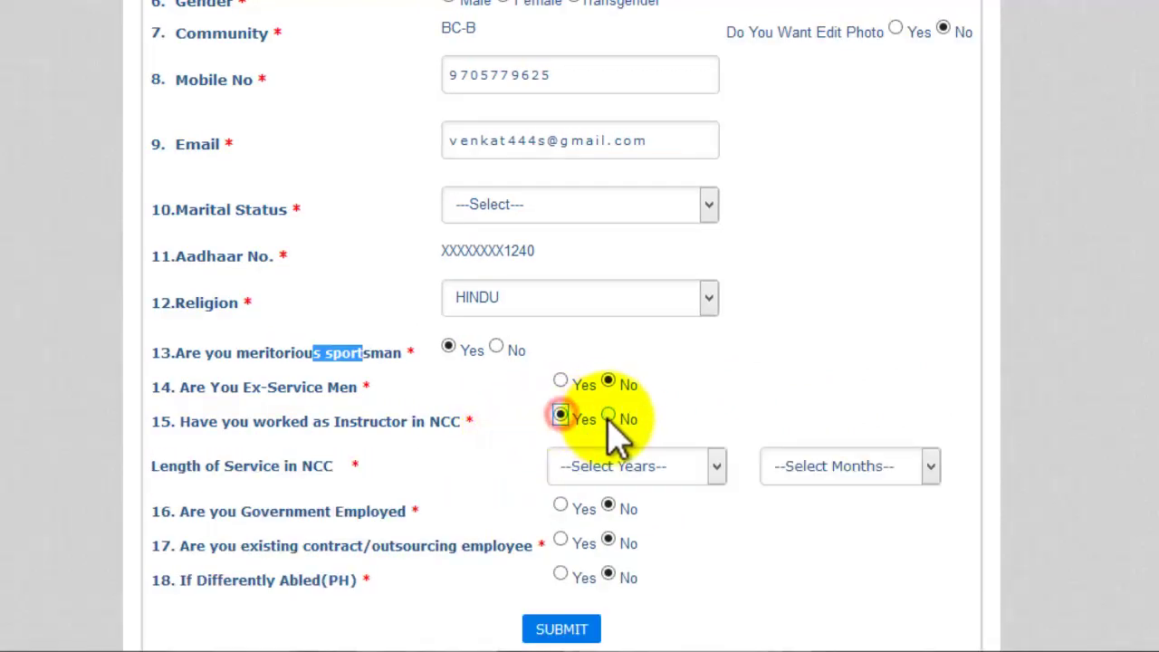
{"action": "left_click", "coordinate": [608, 417]}
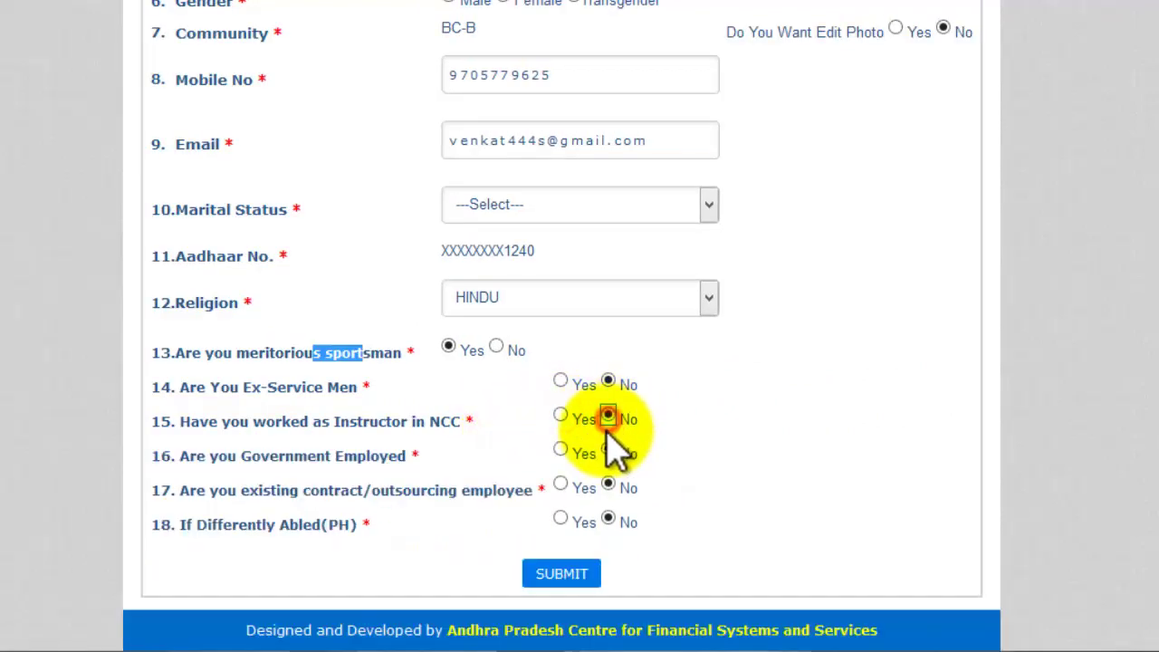
Step: Try Yes for existing contract/outsourcing employee, look at the department and service length fields, and return it to No
{"action": "left_click", "coordinate": [561, 487]}
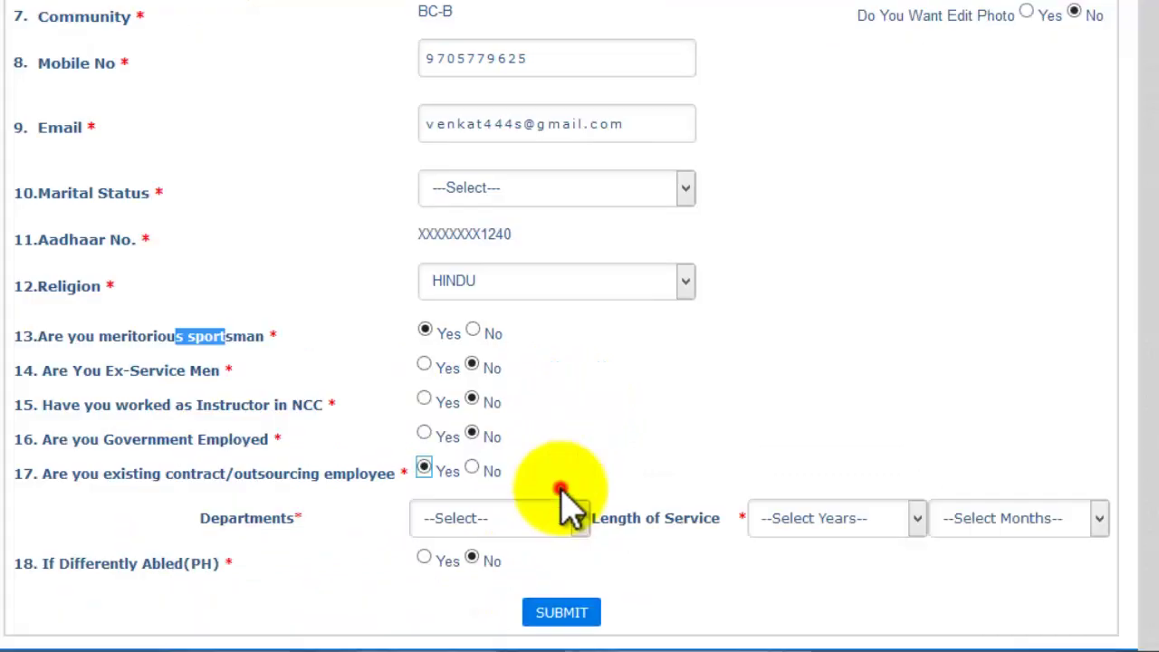
{"action": "left_click", "coordinate": [833, 517]}
{"action": "left_click", "coordinate": [1027, 511]}
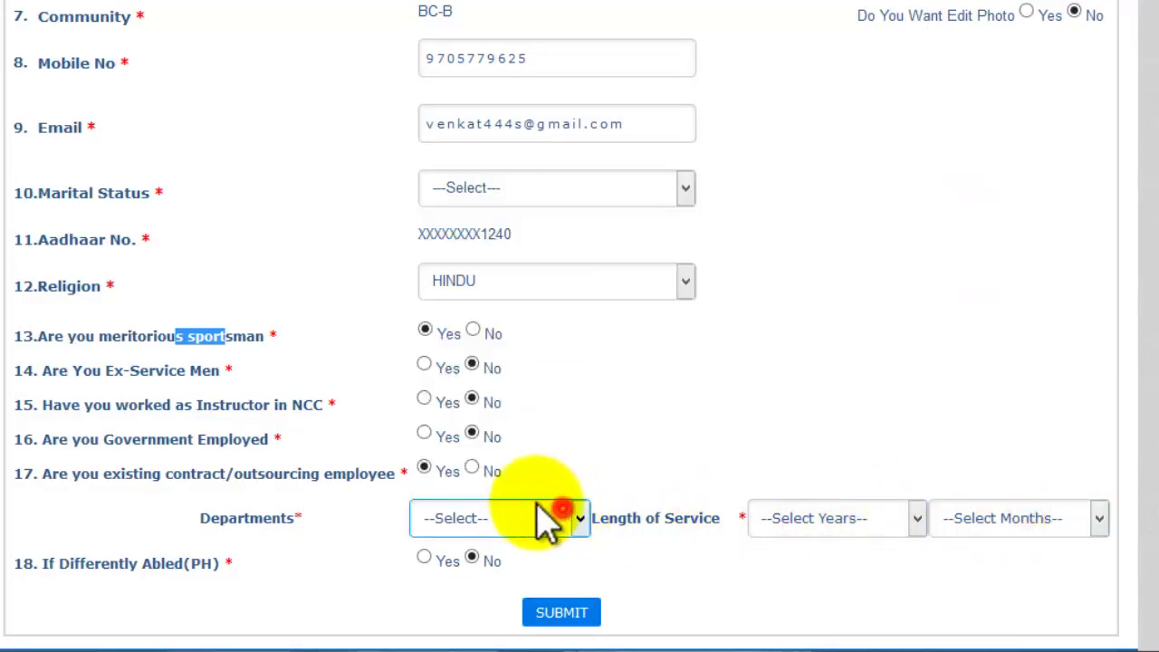
{"action": "left_click", "coordinate": [472, 467]}
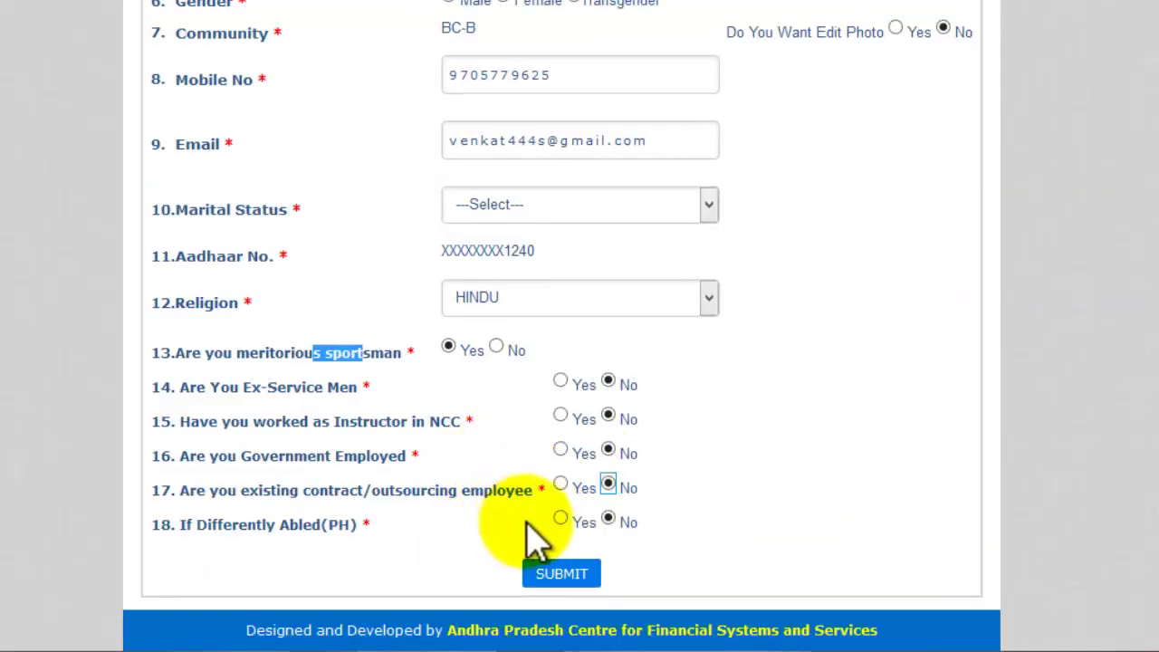
Step: Try Yes for Differently Abled (PH) to view the handicap types and return it to No
{"action": "left_click", "coordinate": [561, 519]}
{"action": "scroll", "coordinate": [489, 516], "scroll_direction": "down", "scroll_amount": 3}
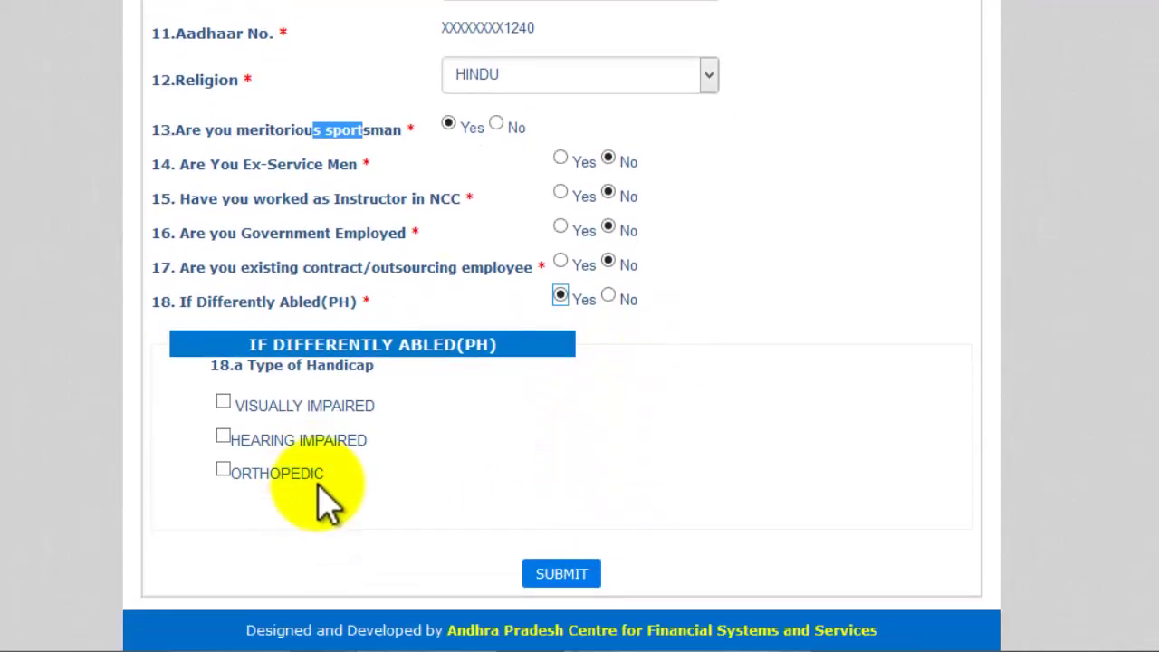
{"action": "left_click", "coordinate": [628, 299]}
Step: Review the date of birth and community entries in the personal details
{"action": "scroll", "coordinate": [624, 435], "scroll_direction": "up", "scroll_amount": 3}
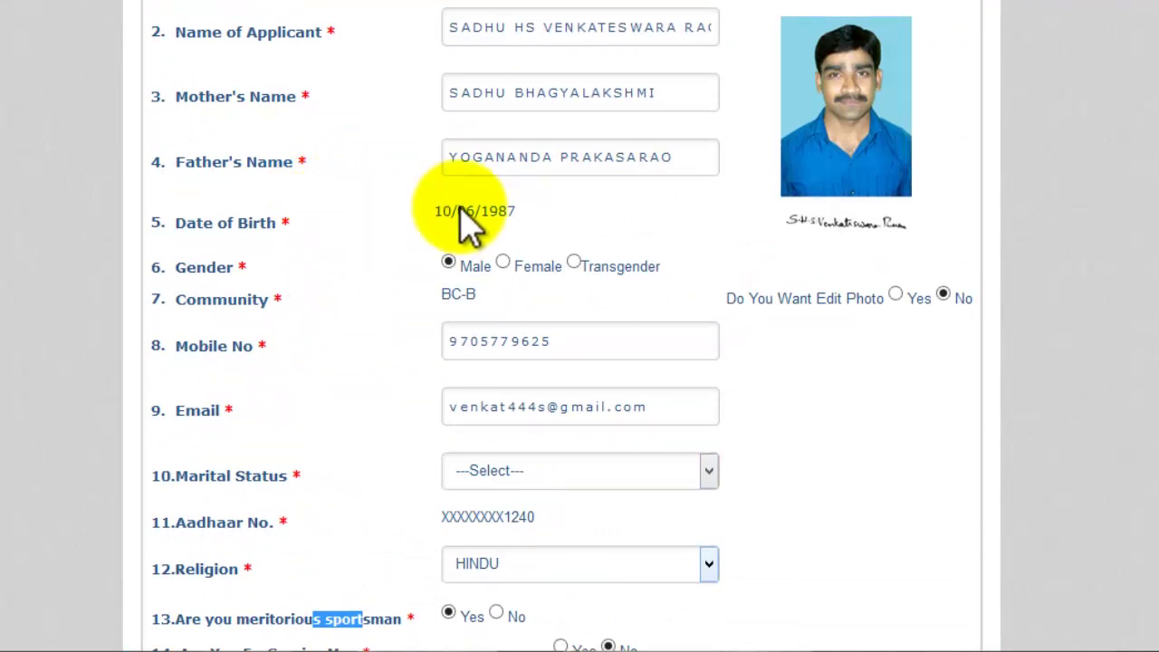
{"action": "left_click_drag", "start_coordinate": [456, 211], "coordinate": [489, 210]}
{"action": "left_click", "coordinate": [443, 291]}
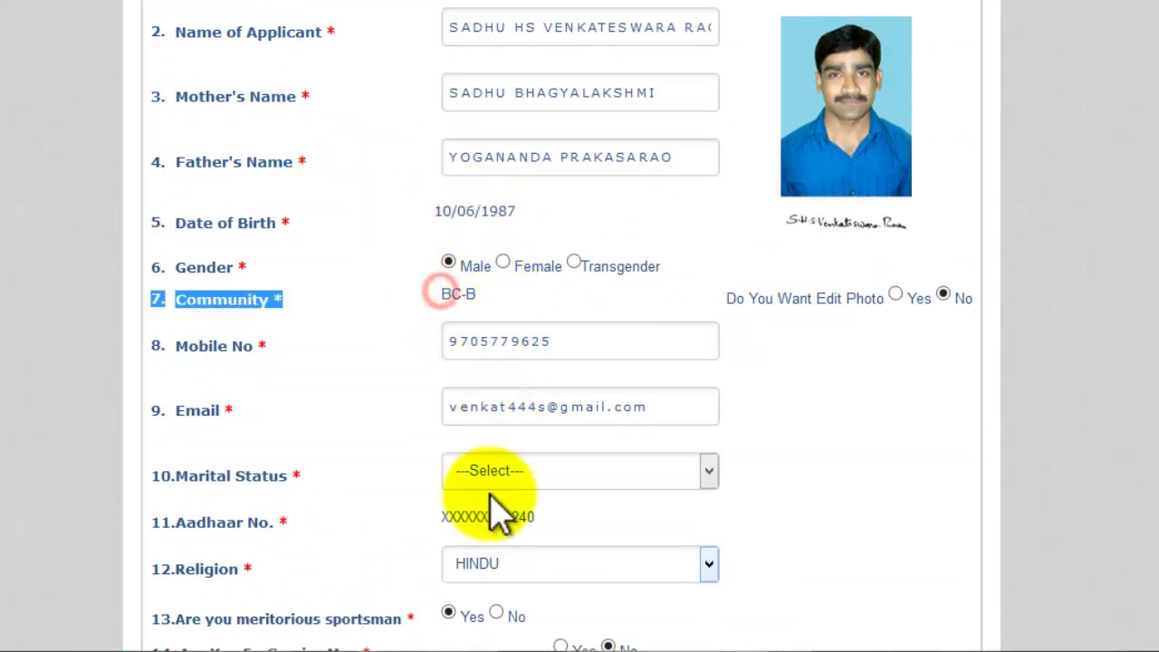
Step: Examine the Aadhaar number entry and look over the whole personal details form, from the OTP field to the Differently Abled question
{"action": "left_click_drag", "start_coordinate": [450, 516], "coordinate": [521, 517]}
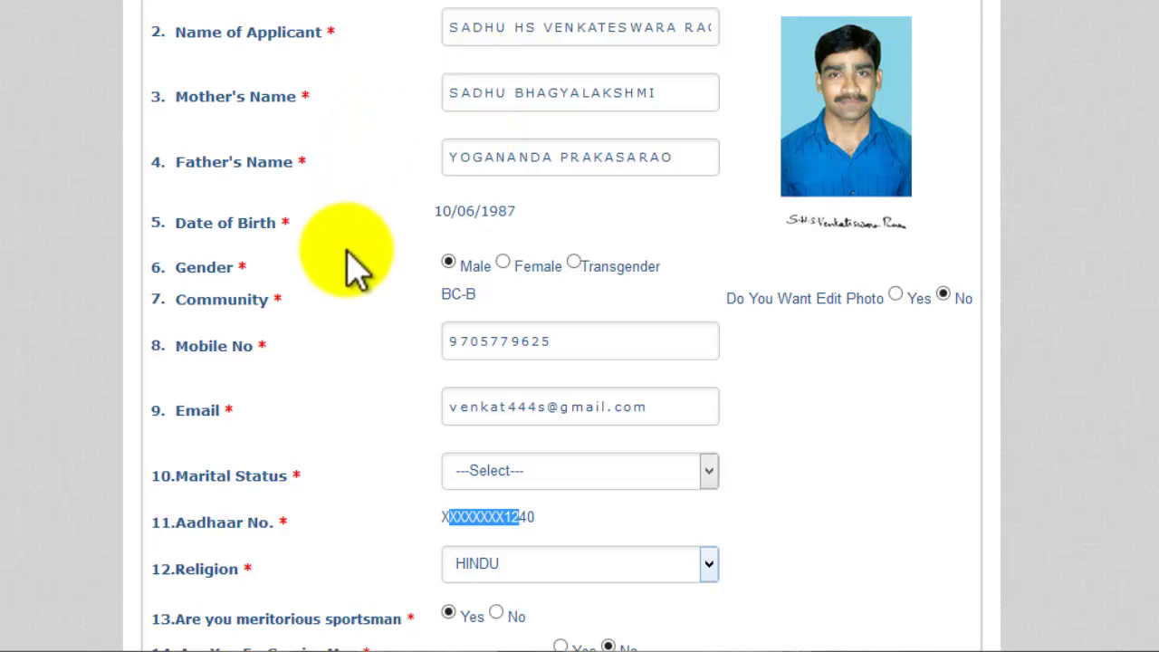
{"action": "scroll", "coordinate": [349, 259], "scroll_direction": "up", "scroll_amount": 2}
{"action": "scroll", "coordinate": [375, 259], "scroll_direction": "down", "scroll_amount": 5}
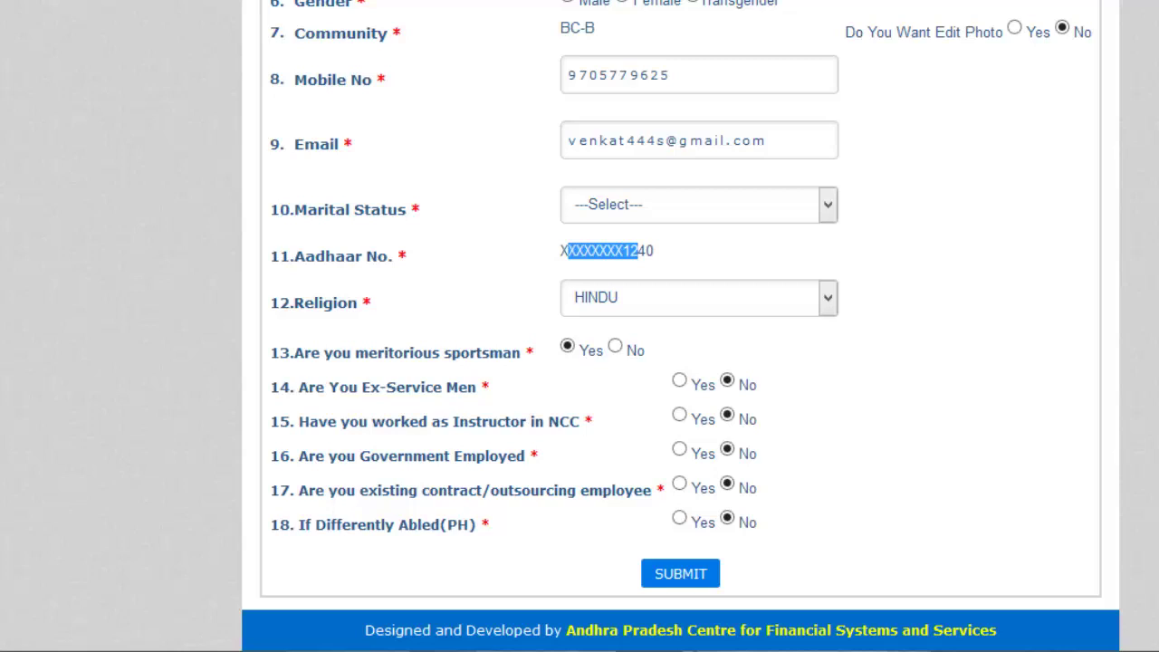
{"action": "left_click", "coordinate": [985, 195]}
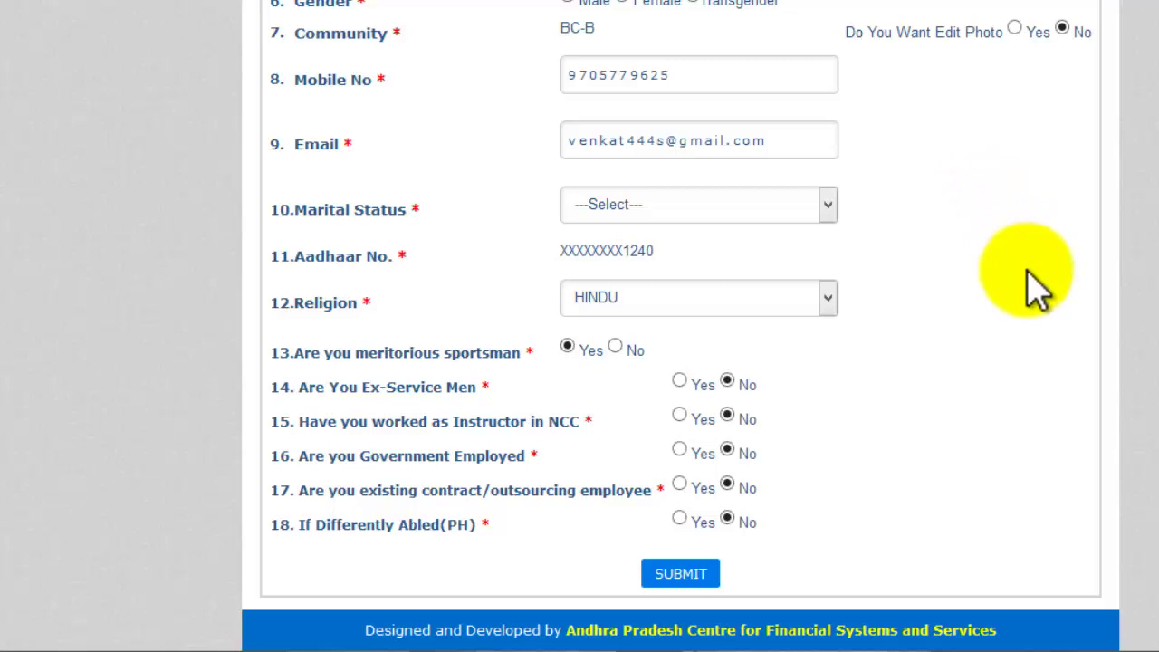
{"action": "scroll", "coordinate": [1029, 283], "scroll_direction": "up", "scroll_amount": 5}
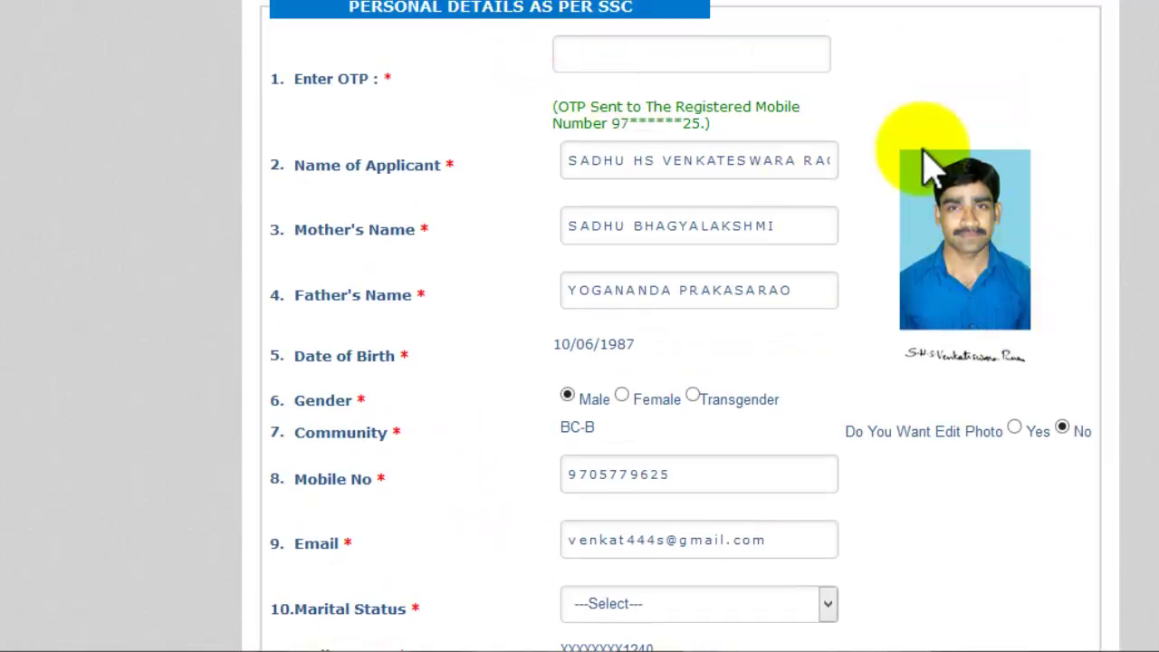
Step: Look over the recruitment home page's One Time Profile Registration, application and payment steps and its Candidate Services links
{"action": "scroll", "coordinate": [932, 167], "scroll_direction": "down", "scroll_amount": 5}
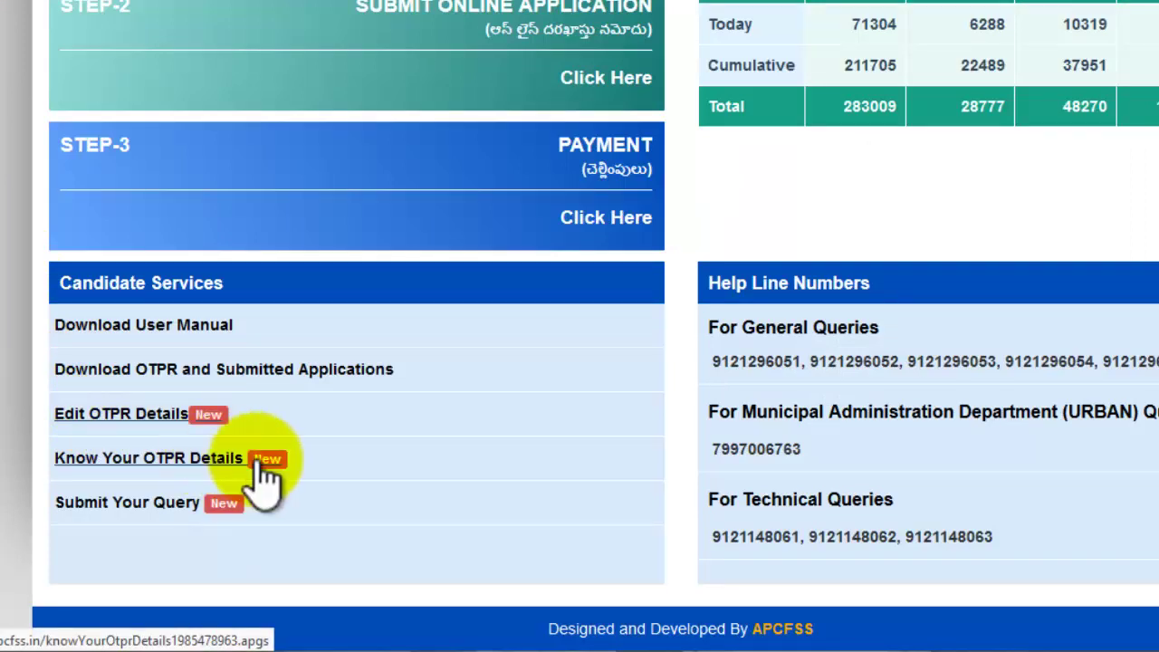
{"action": "scroll", "coordinate": [534, 534], "scroll_direction": "up", "scroll_amount": 3}
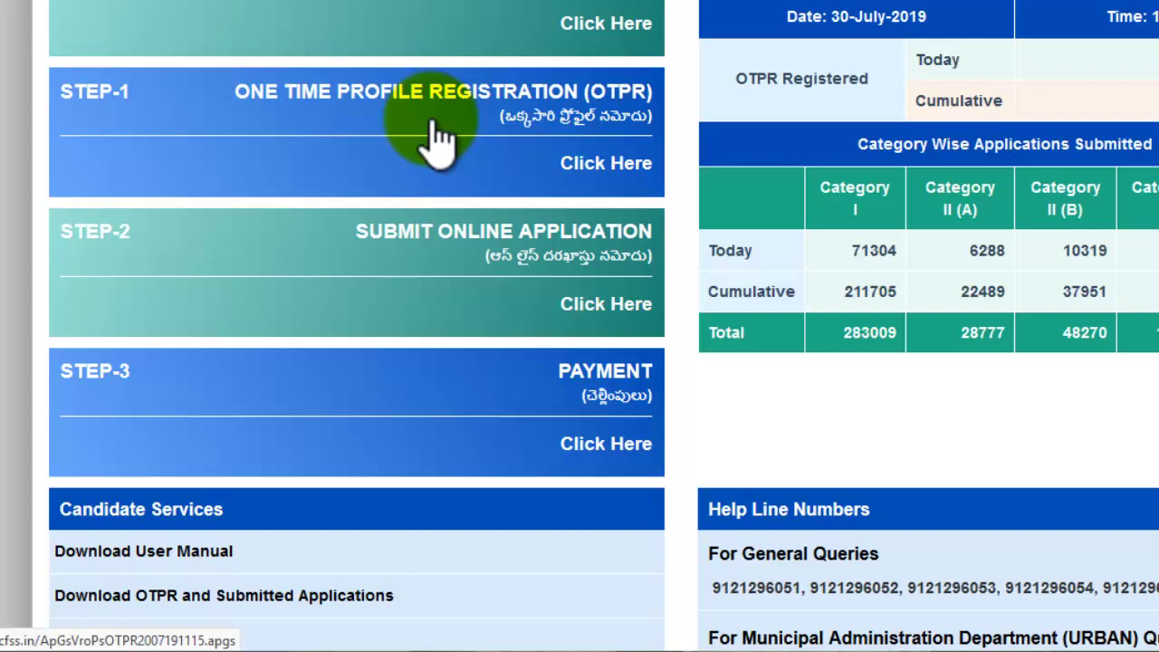
{"action": "scroll", "coordinate": [440, 411], "scroll_direction": "down", "scroll_amount": 3}
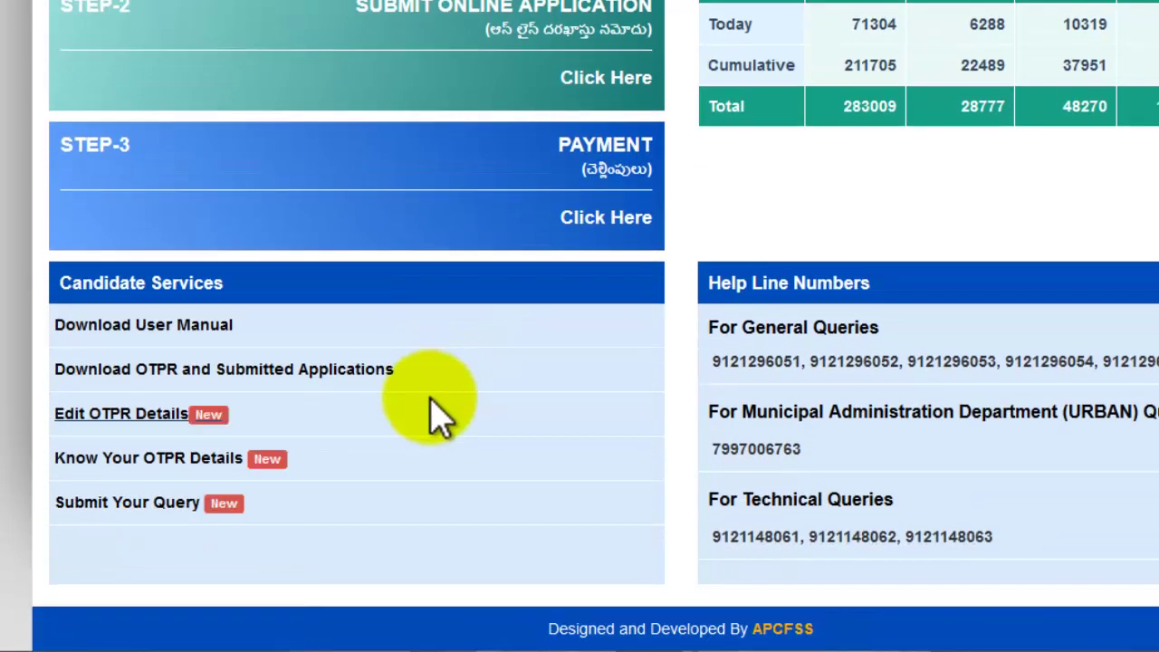